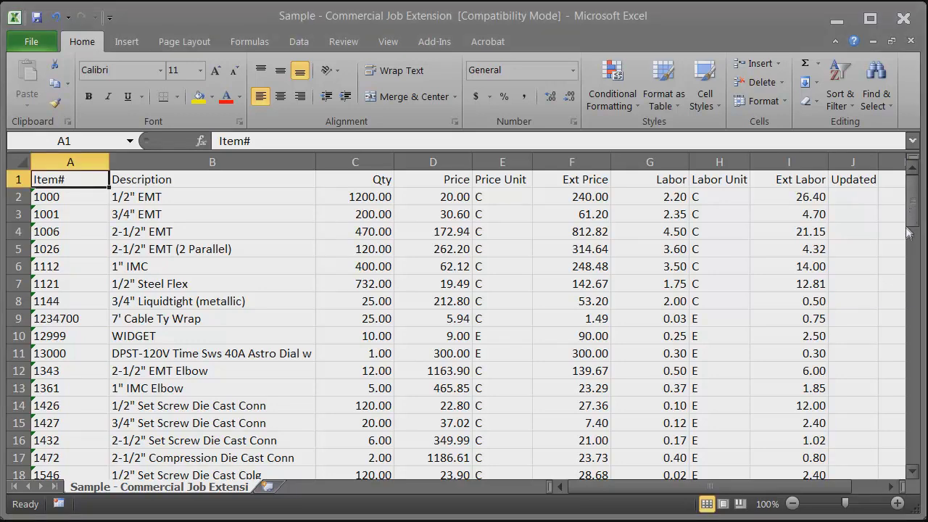
- Look through the commercial job extension's item rows, with their quantities, prices and labor units
left_click(913, 254)
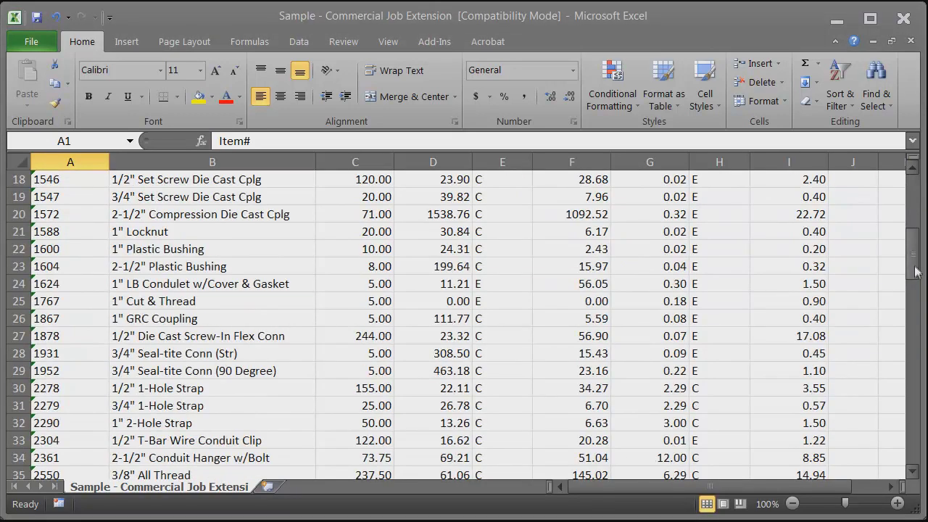
left_click_drag(915, 270, 917, 390)
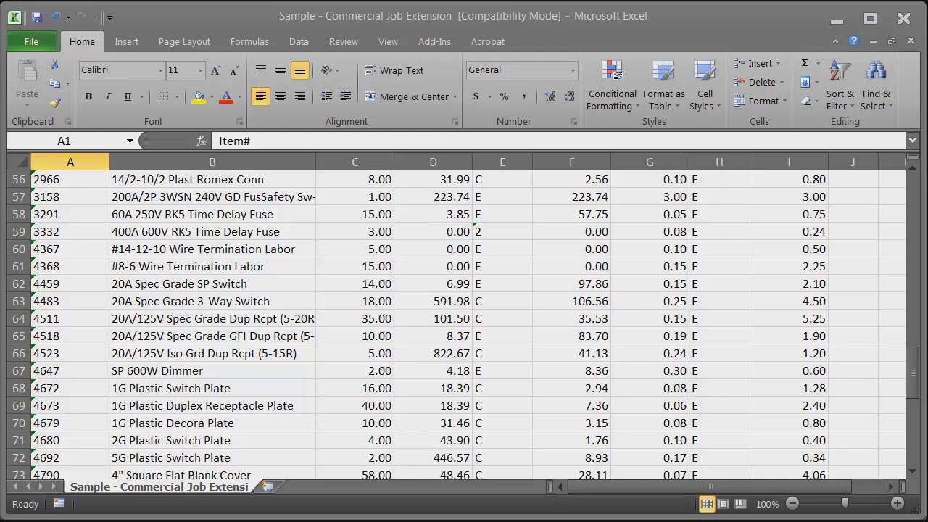
- Switch to EBM SA and take off a branch circuit of 1/2" EMT with three #12 THHN stranded copper wires, overall length 120 feet
key("alt+Tab")
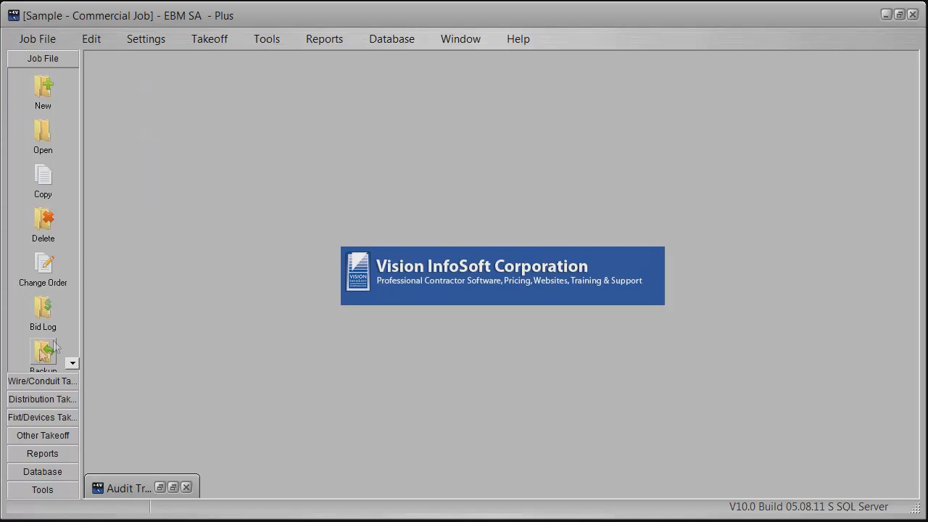
left_click(53, 383)
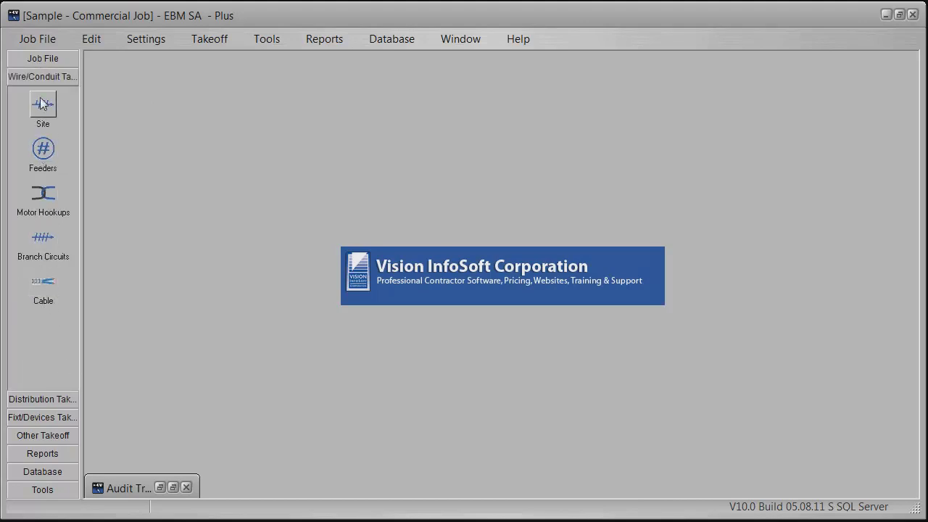
left_click(44, 239)
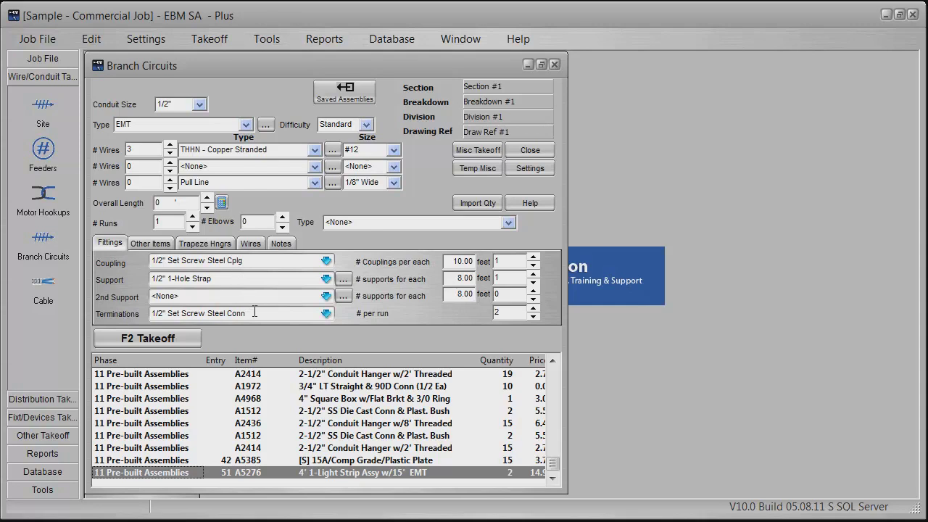
left_click(162, 341)
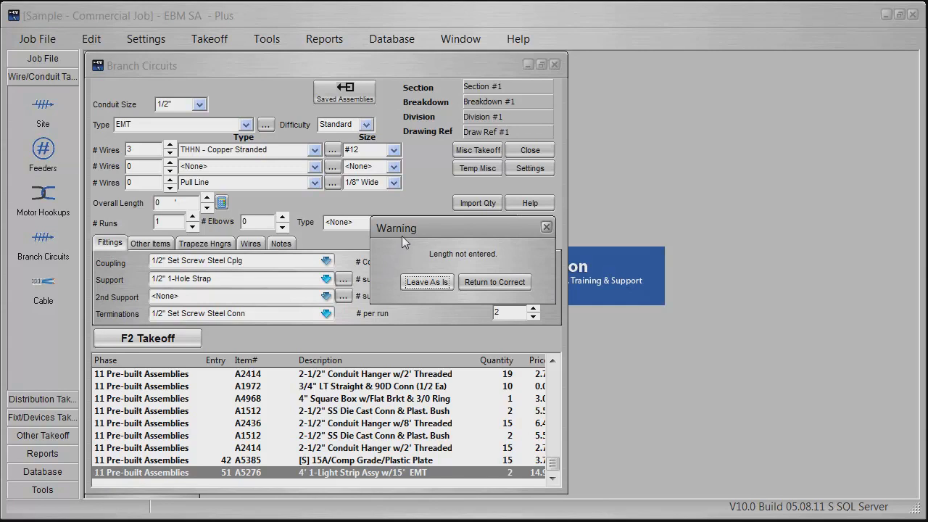
left_click(487, 283)
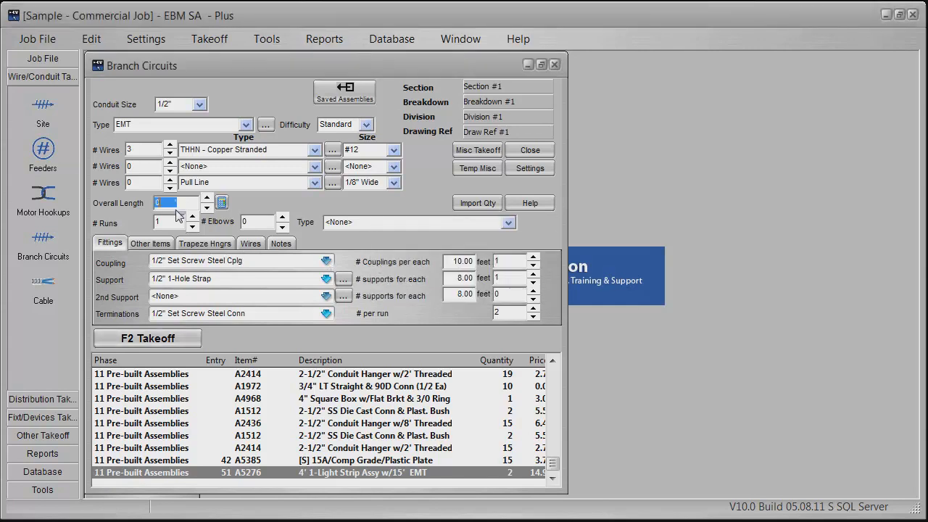
type("120")
left_click(152, 338)
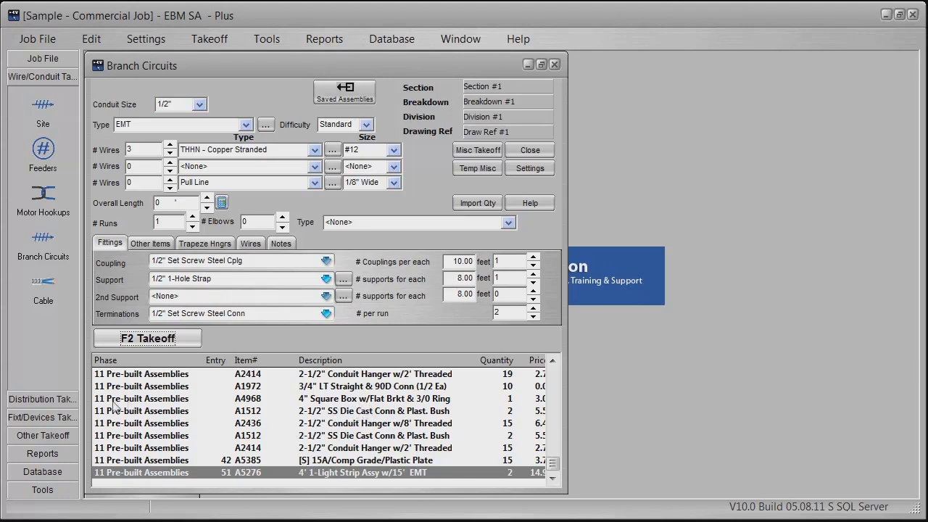
- Try to take off surface panelboard A with its designation changed to 56, accepting the proposed total labor
left_click(43, 399)
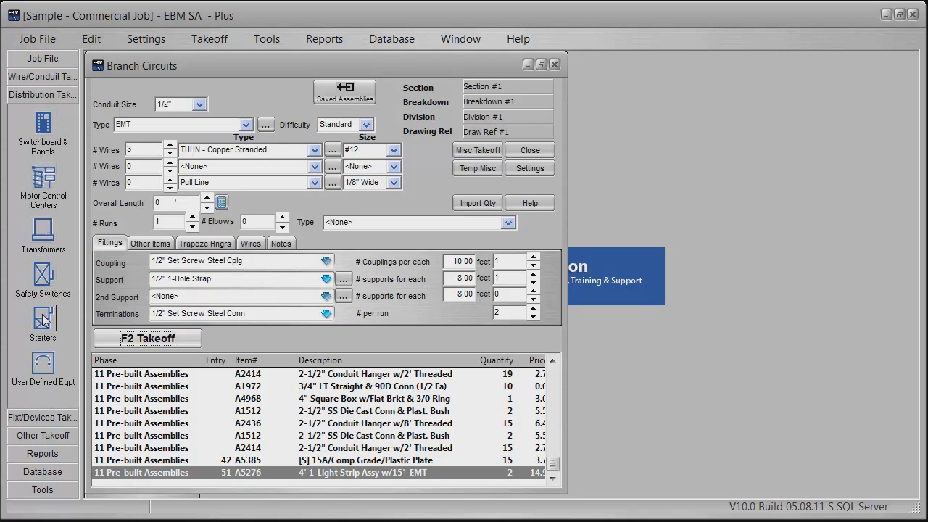
left_click(41, 129)
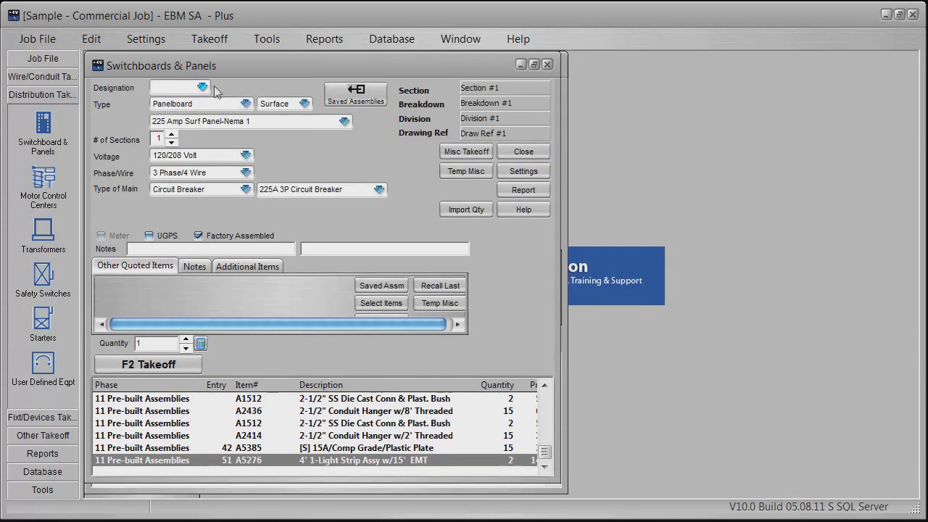
left_click(202, 87)
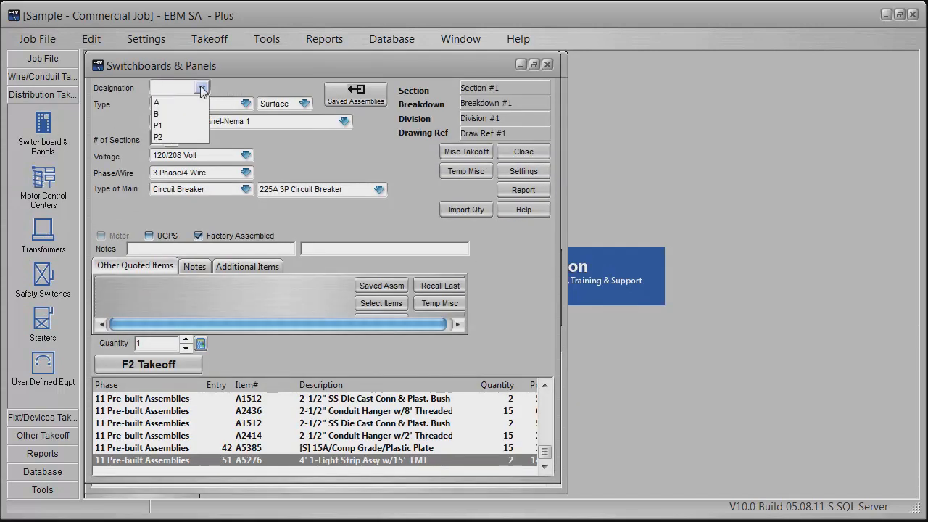
left_click(159, 104)
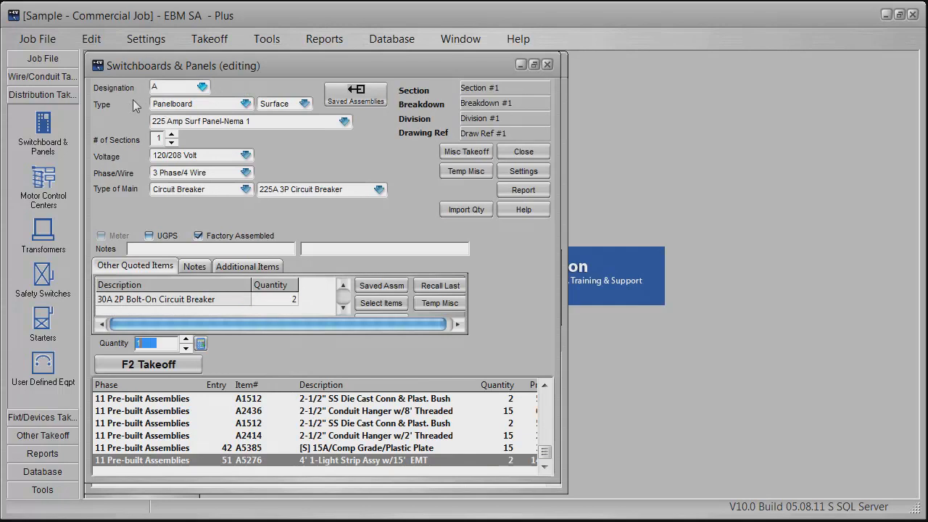
left_click(161, 85)
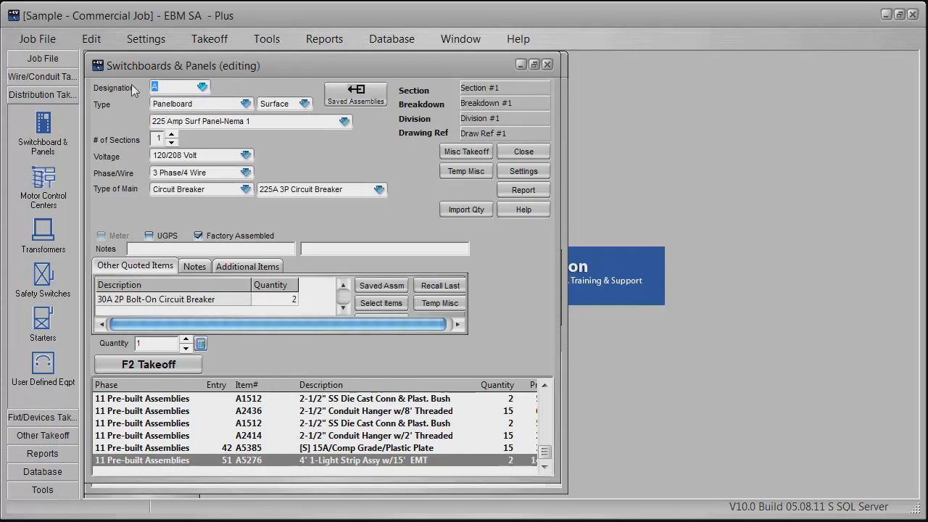
type("56")
left_click(156, 368)
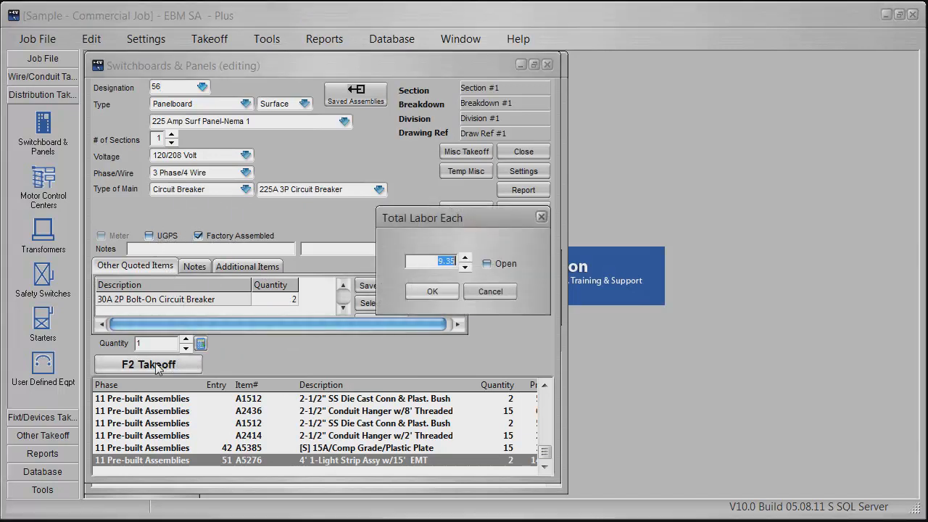
left_click(440, 293)
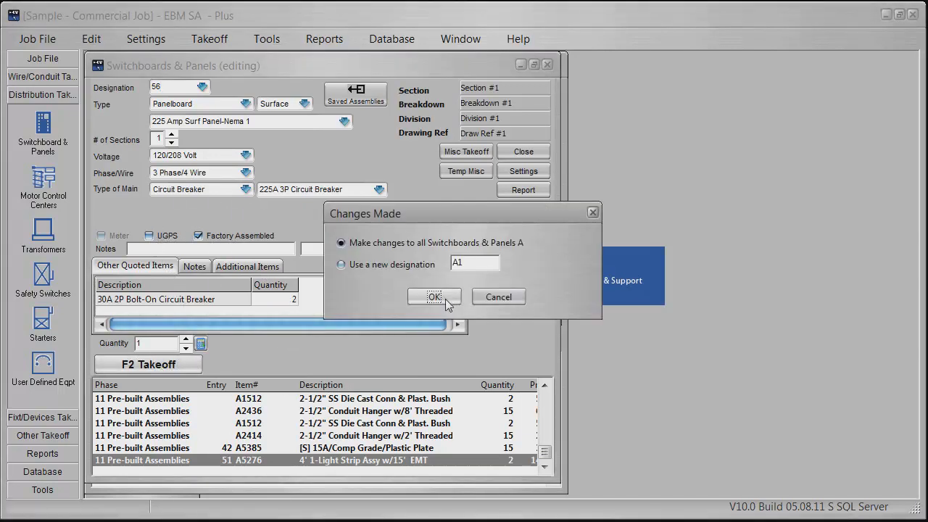
left_click(498, 298)
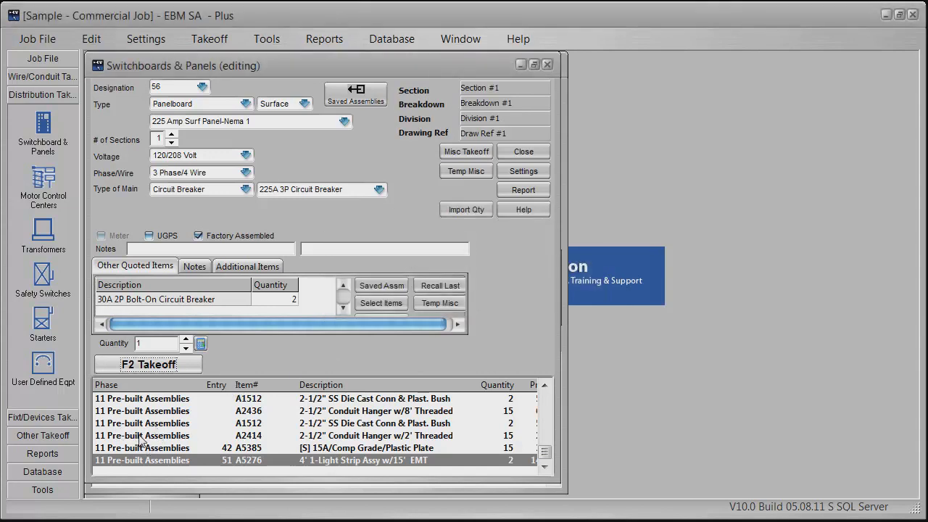
- Open the pre-built device assemblies for flush wood/metal stud switches, category [S2] (1G/1 Double-Pole)
left_click(55, 419)
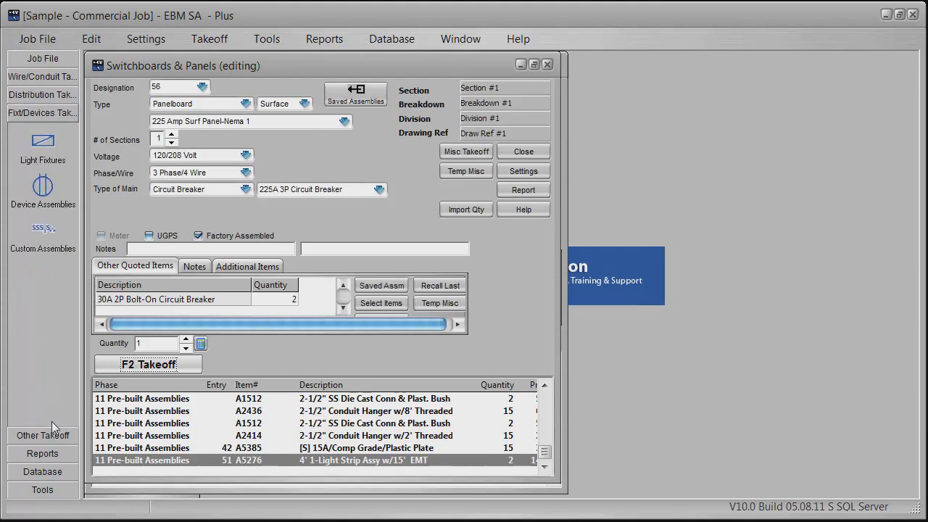
left_click(41, 187)
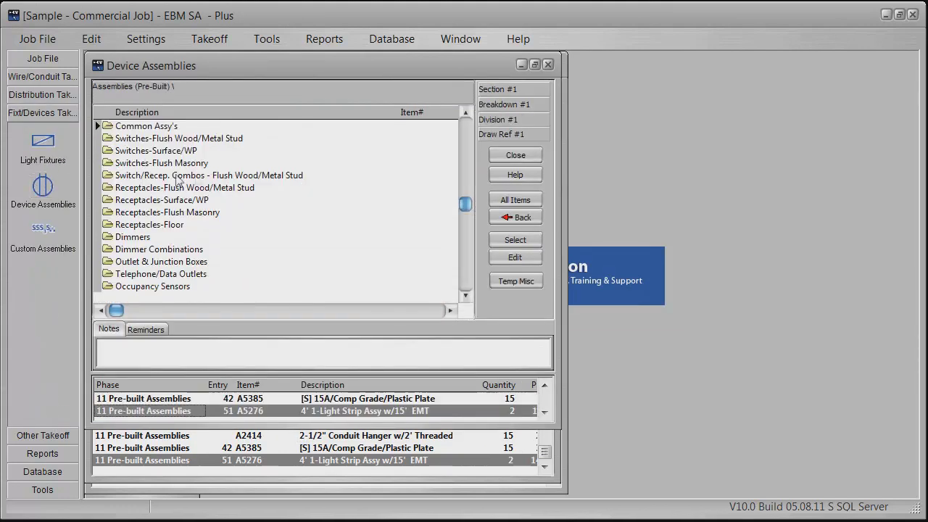
double_click(145, 139)
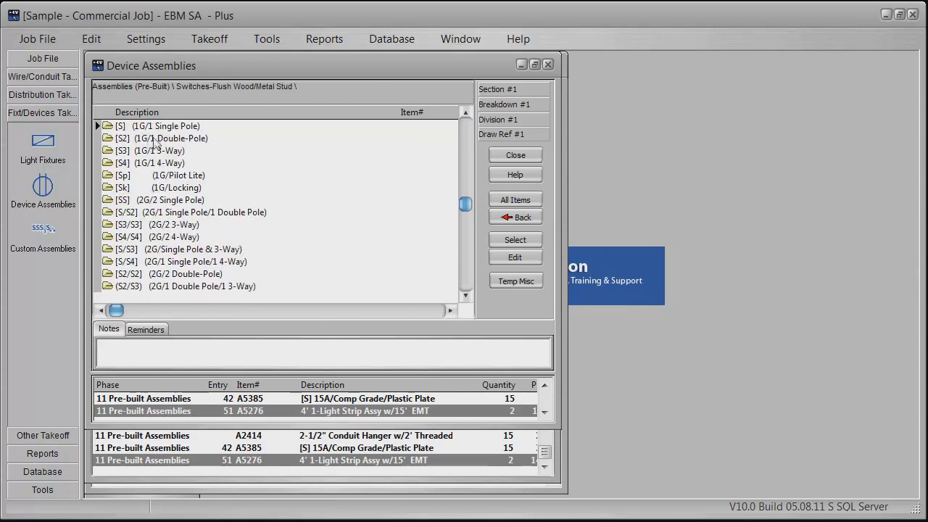
left_click(145, 141)
double_click(144, 141)
- Take off the [S2] 15A/Comp Grade/Plastic Plate assembly with a quantity of 8
double_click(178, 139)
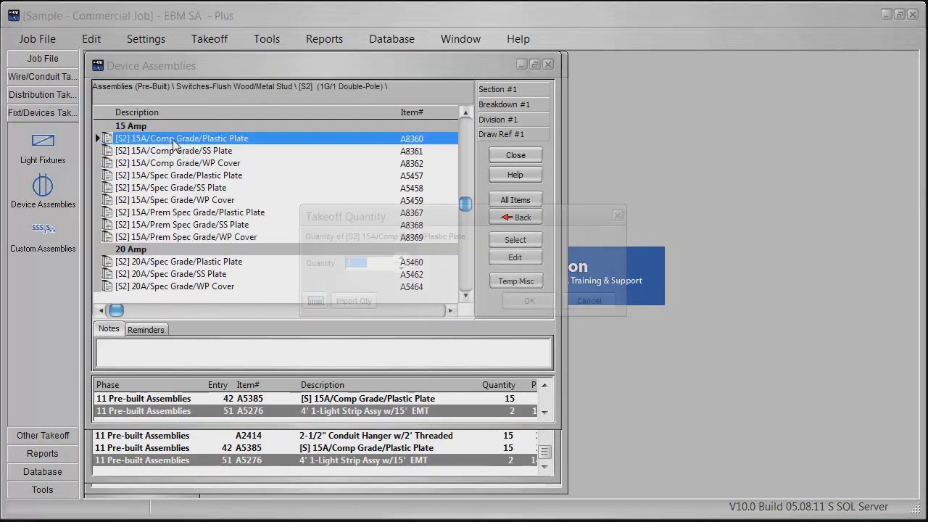
left_click(401, 259)
left_click(401, 259)
left_click(401, 259)
left_click(400, 259)
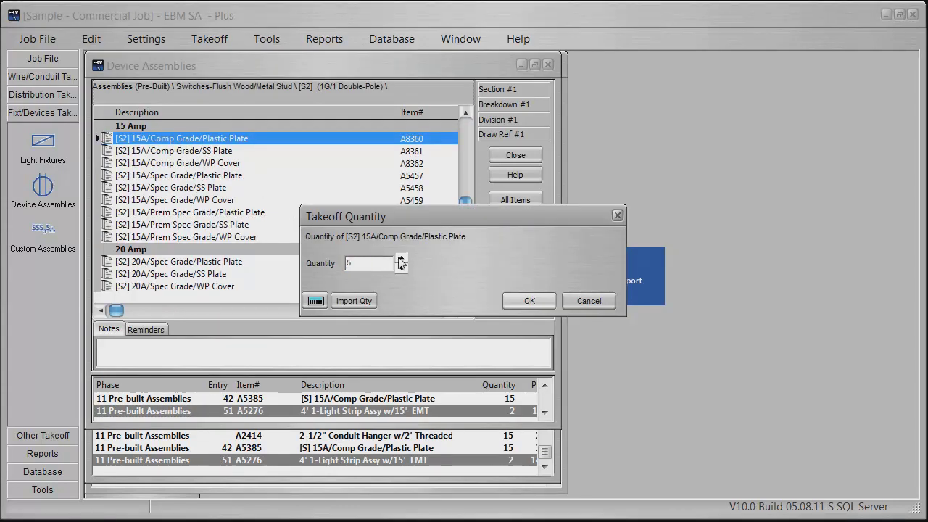
left_click(401, 259)
left_click(401, 259)
left_click(401, 259)
left_click(528, 301)
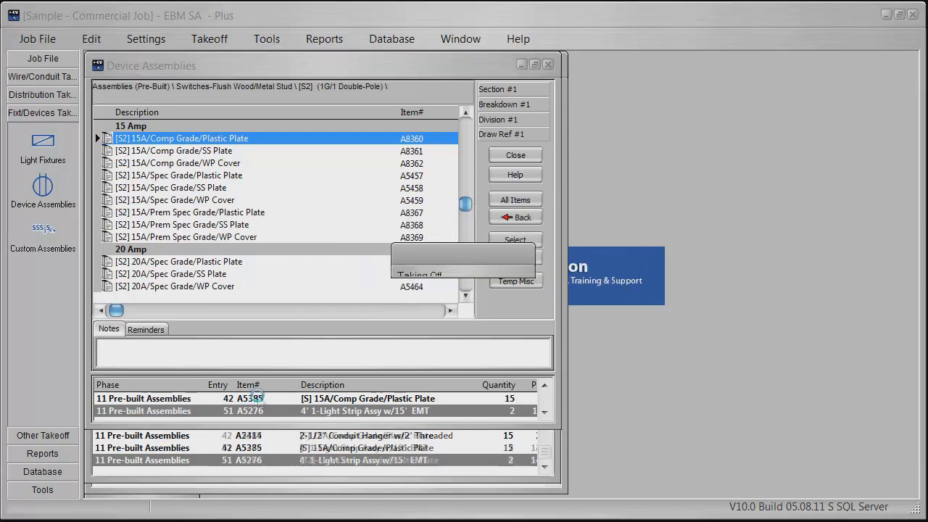
- Open the job's Audit Trail report and review the recorded takeoff entries down to the 07 Misc phase
left_click(53, 439)
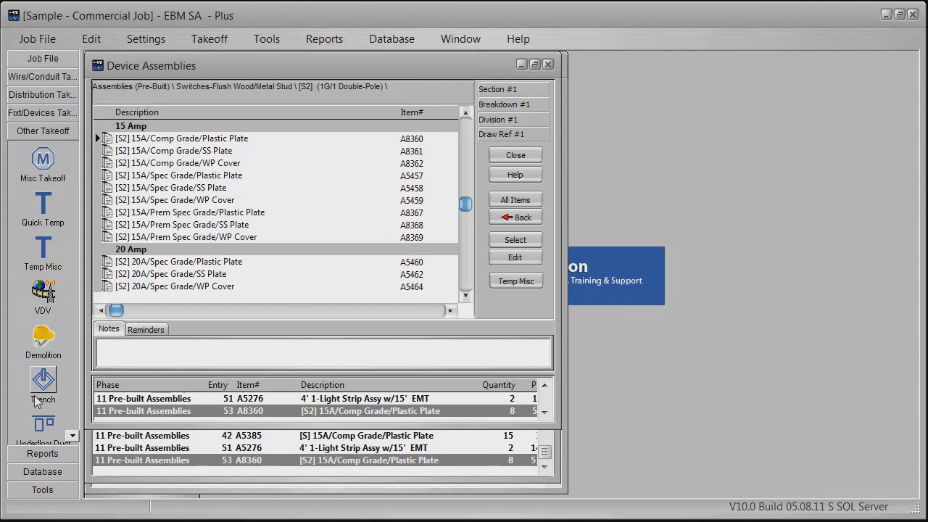
left_click(42, 454)
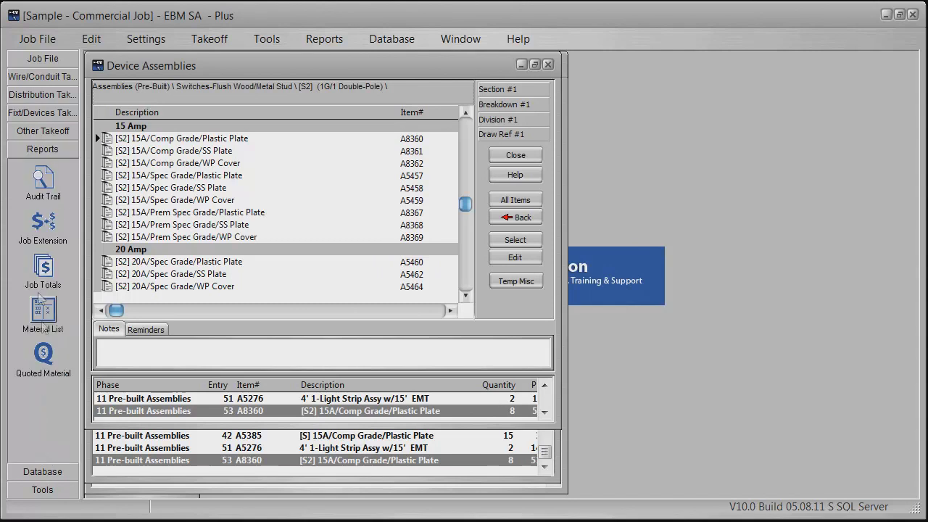
left_click(40, 185)
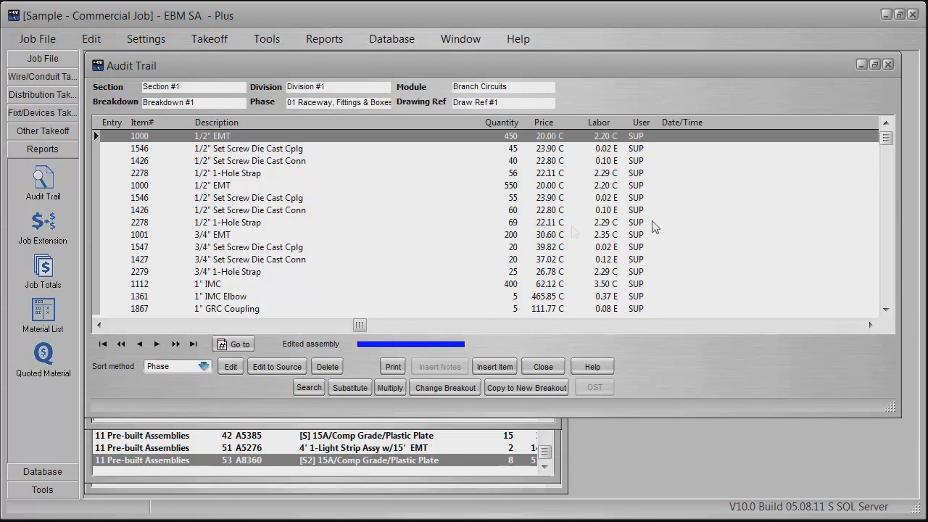
left_click_drag(887, 137, 889, 246)
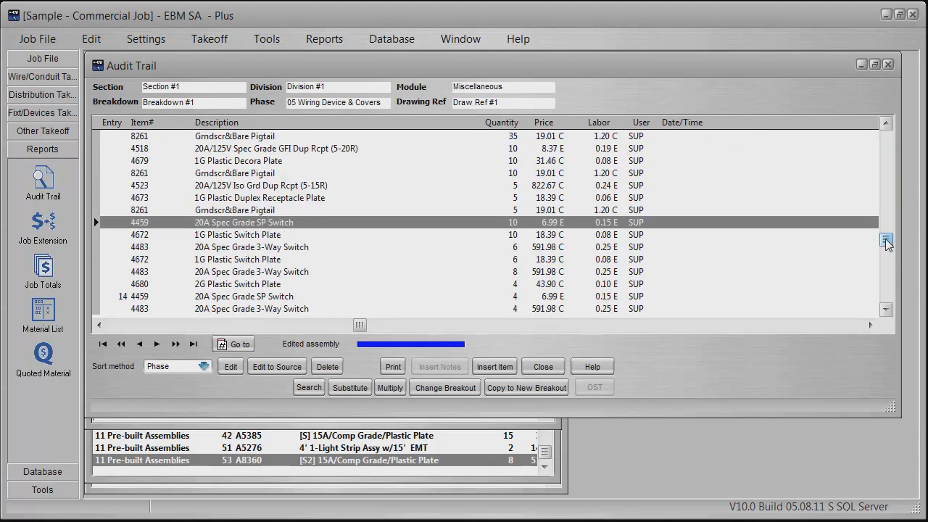
left_click_drag(887, 244, 888, 273)
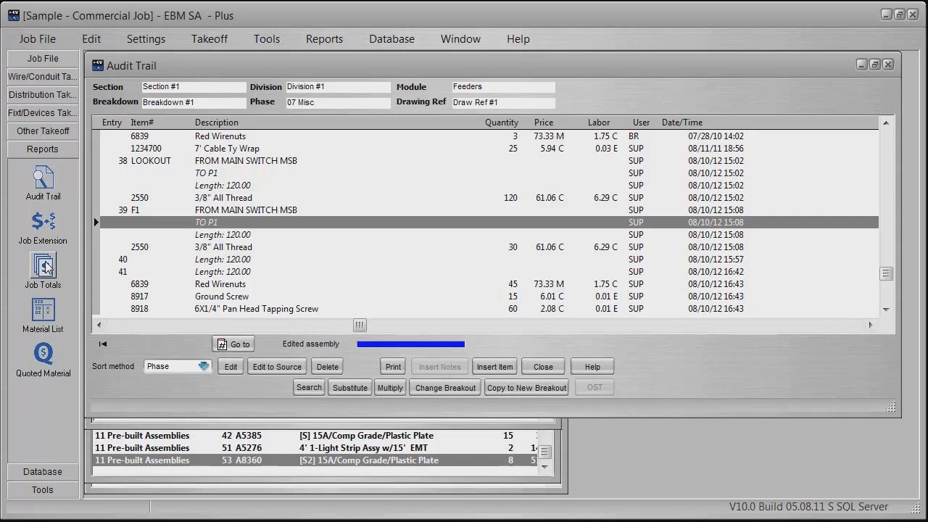
- Open the job totals and view the direct labor rates by category without changing them
left_click(45, 266)
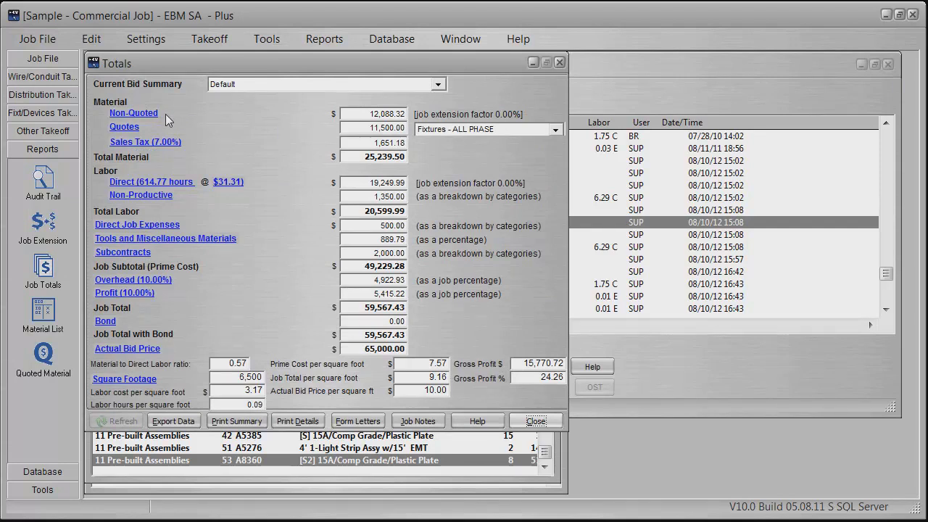
left_click(120, 134)
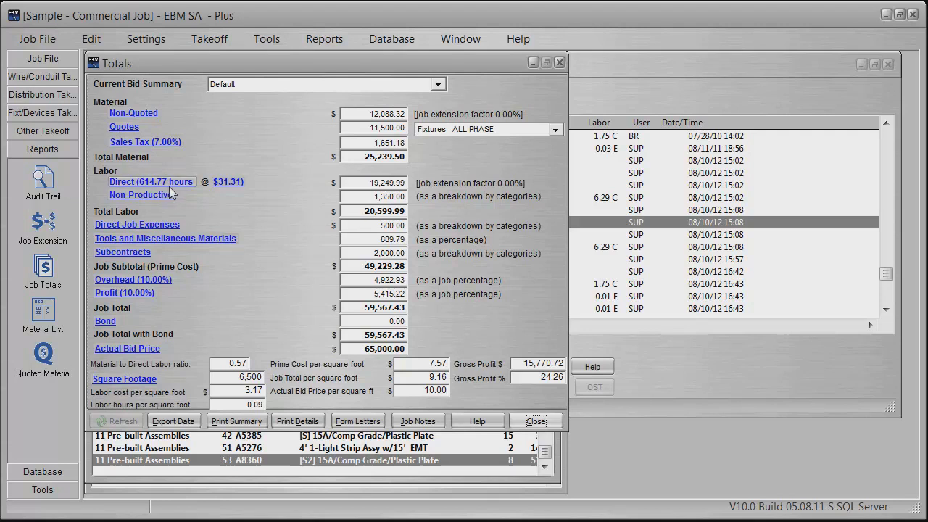
left_click(231, 182)
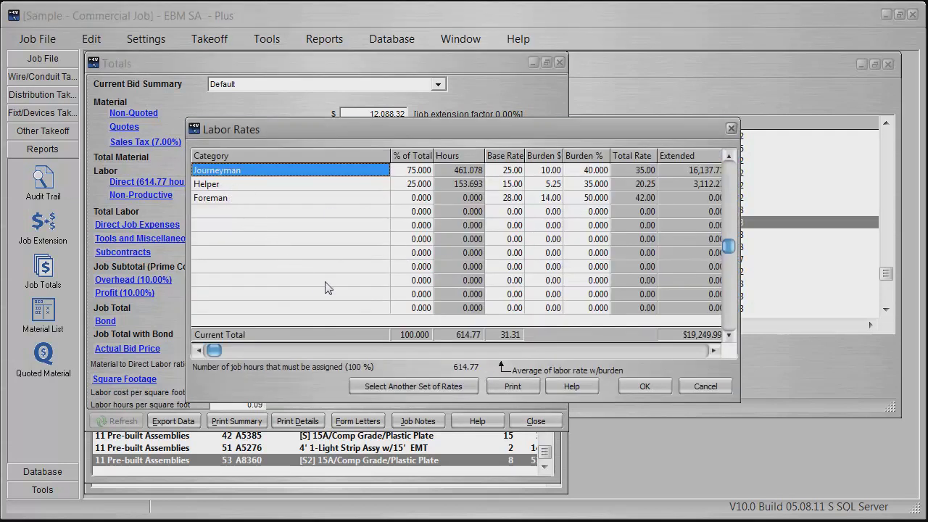
left_click(706, 386)
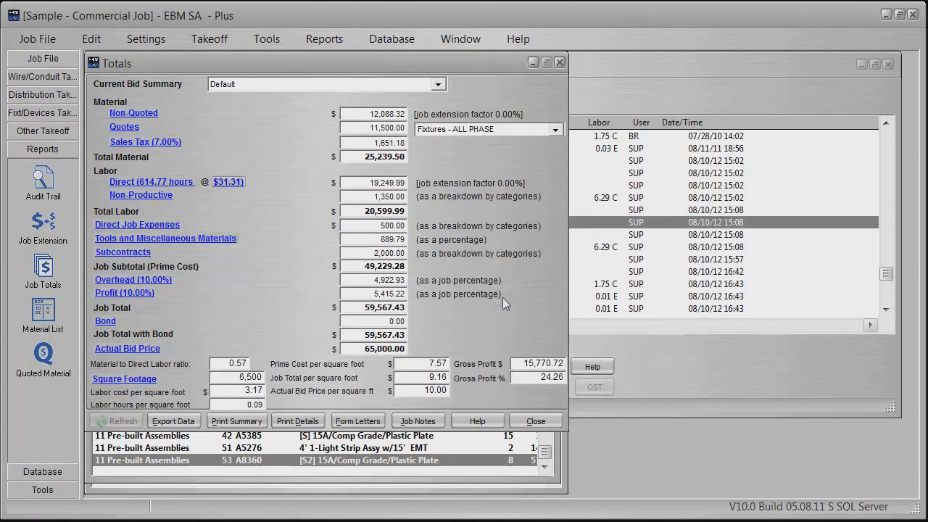
- View the category breakdowns of the non-productive labor and the direct job expenses in the job totals
left_click(151, 195)
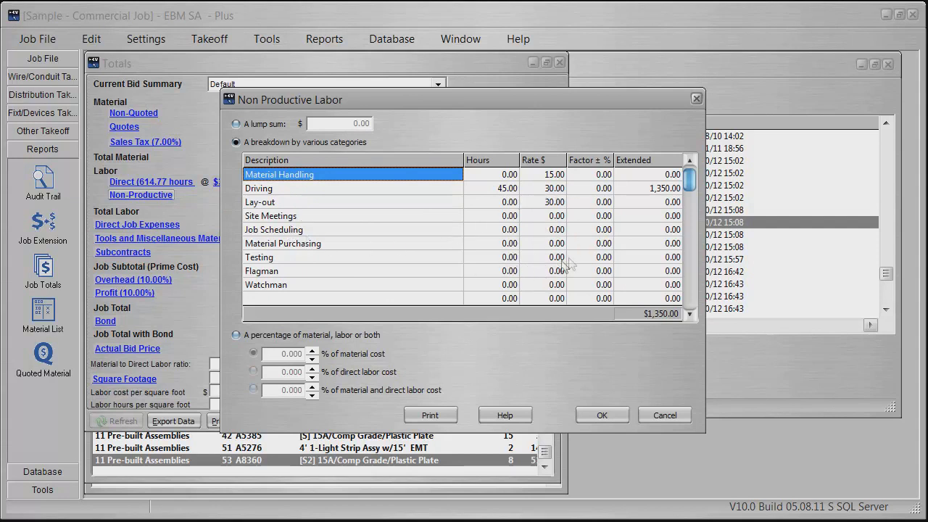
left_click(608, 414)
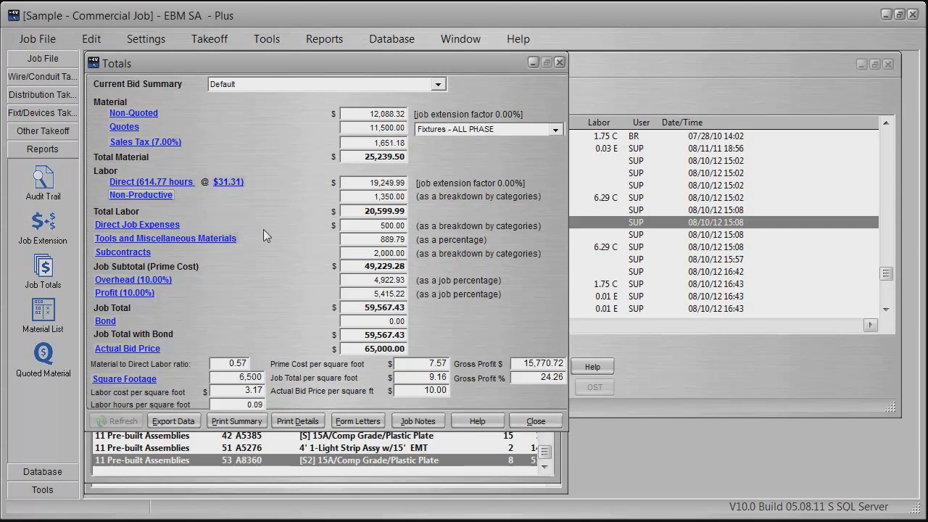
left_click(127, 230)
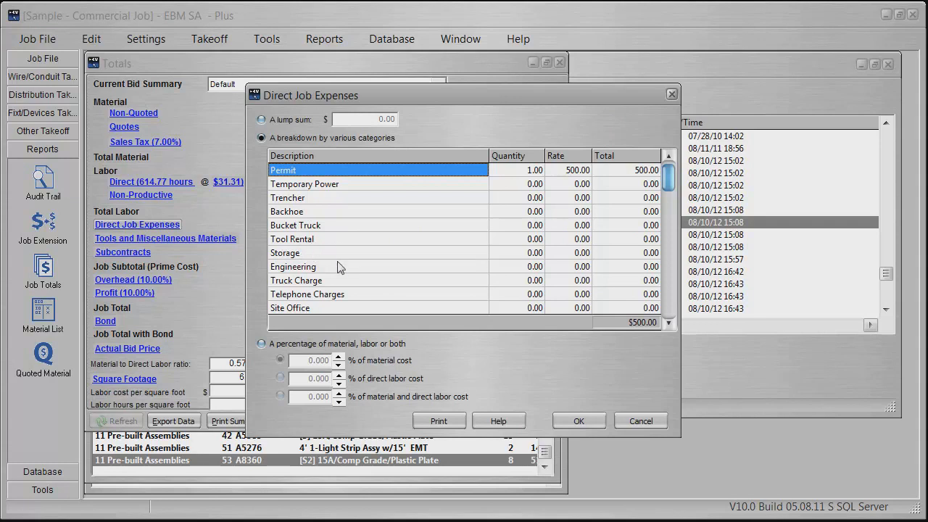
left_click(641, 421)
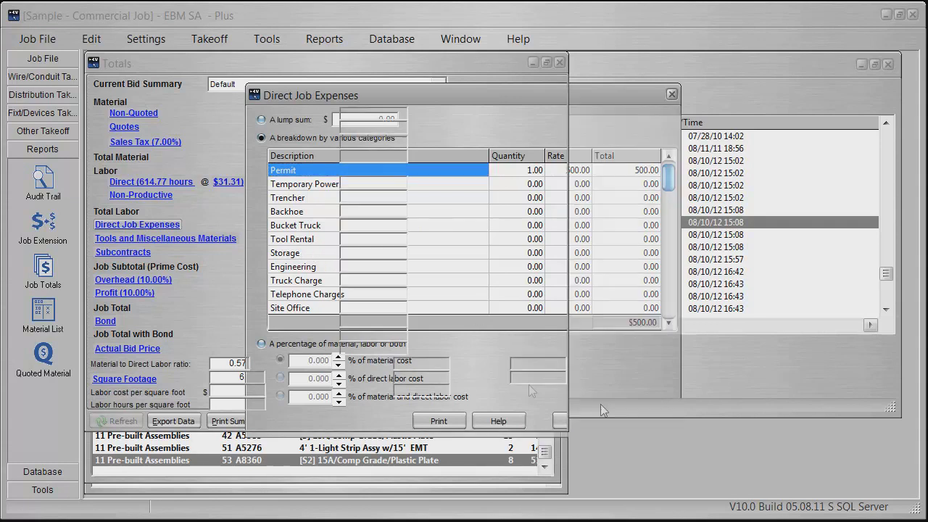
- View how the tools and miscellaneous materials cost and the overhead are set in the job totals, keeping their current settings
left_click(149, 239)
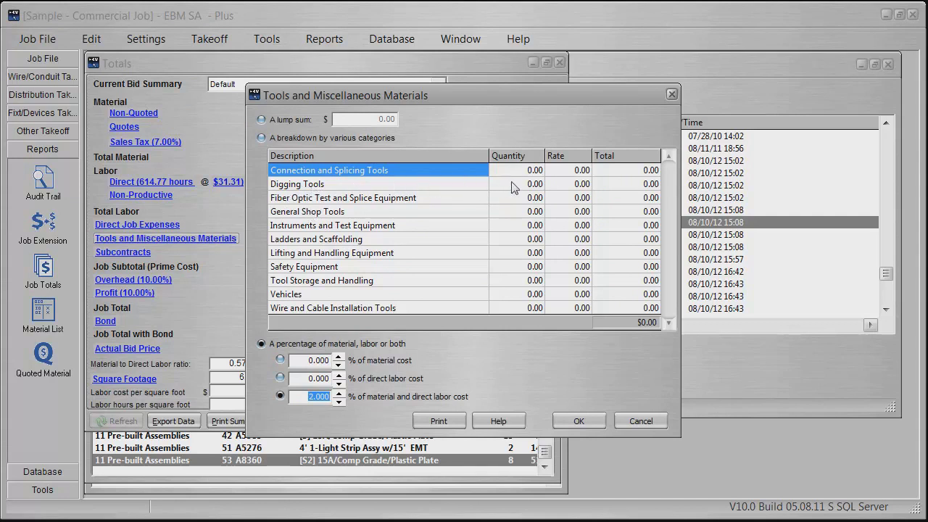
left_click(581, 420)
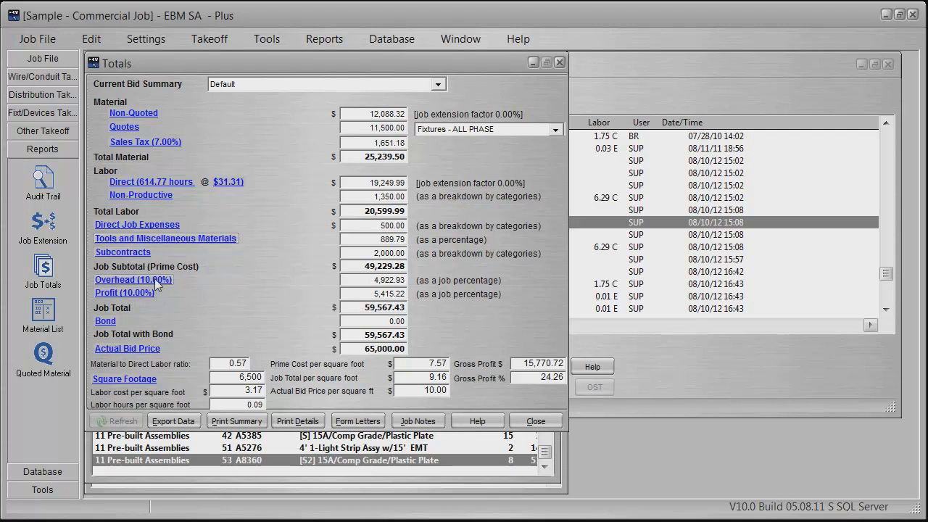
left_click(155, 279)
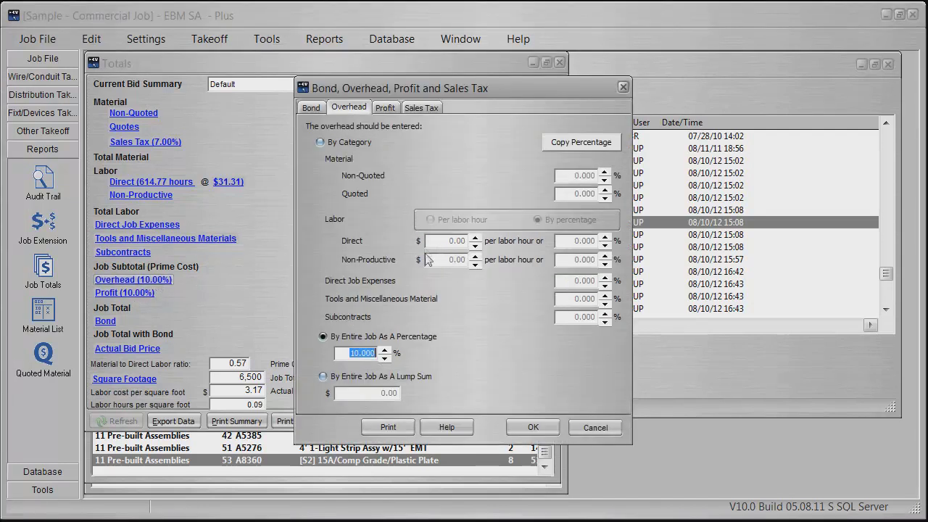
left_click(533, 428)
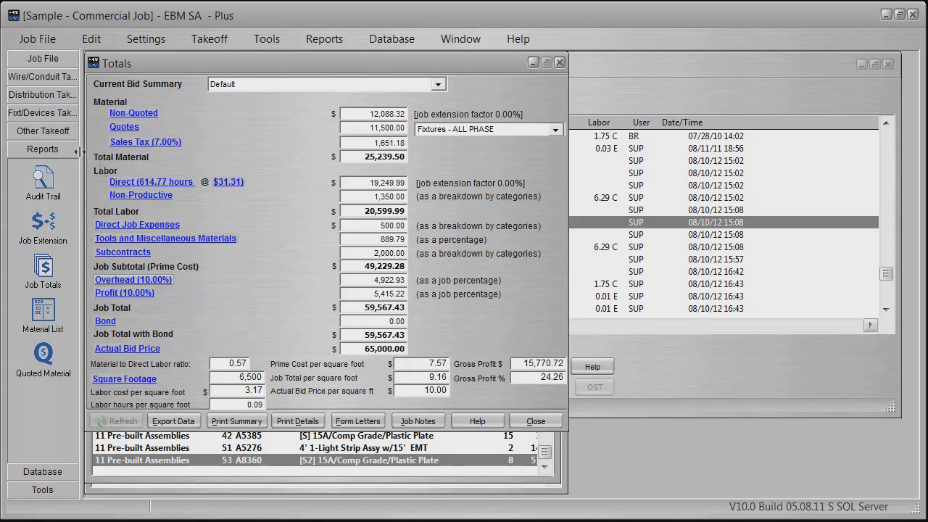
- Open the light fixtures takeoff, load fixture designation A, and view its per-fixture and additional accessories
left_click(38, 113)
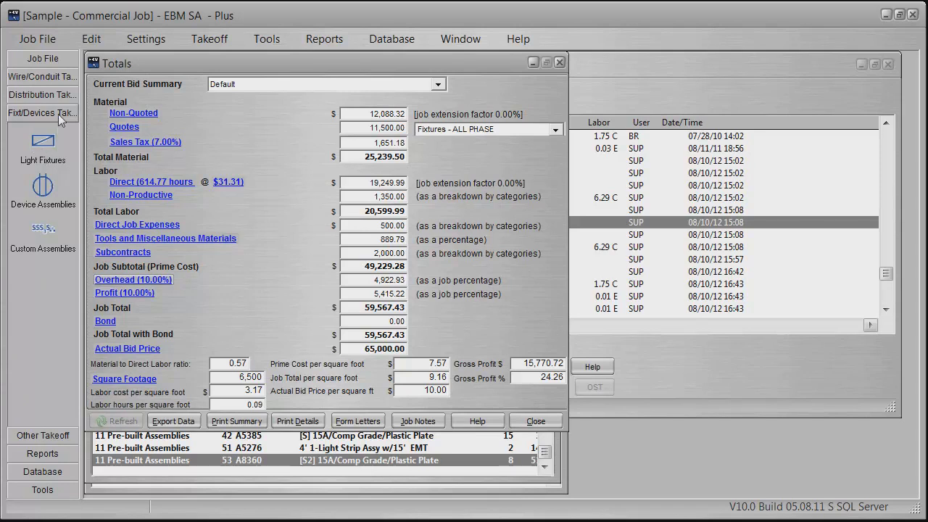
left_click(45, 144)
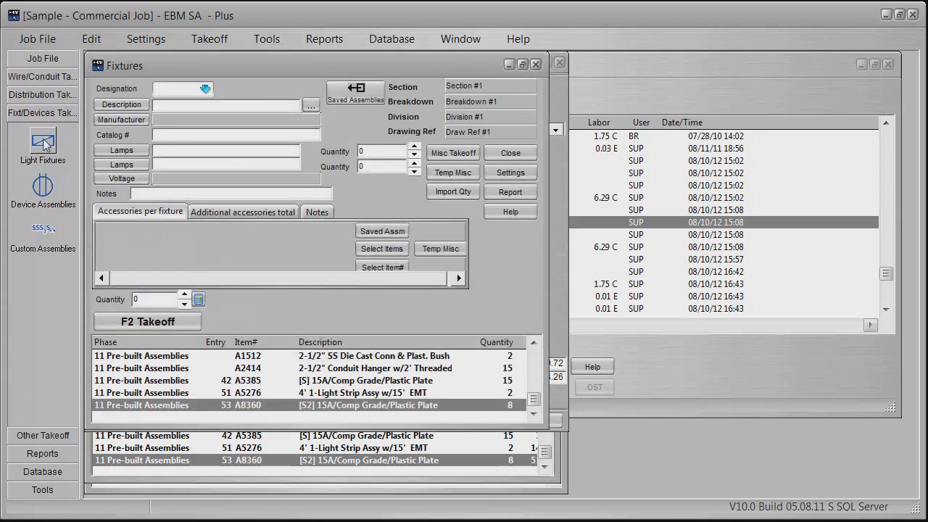
left_click(207, 87)
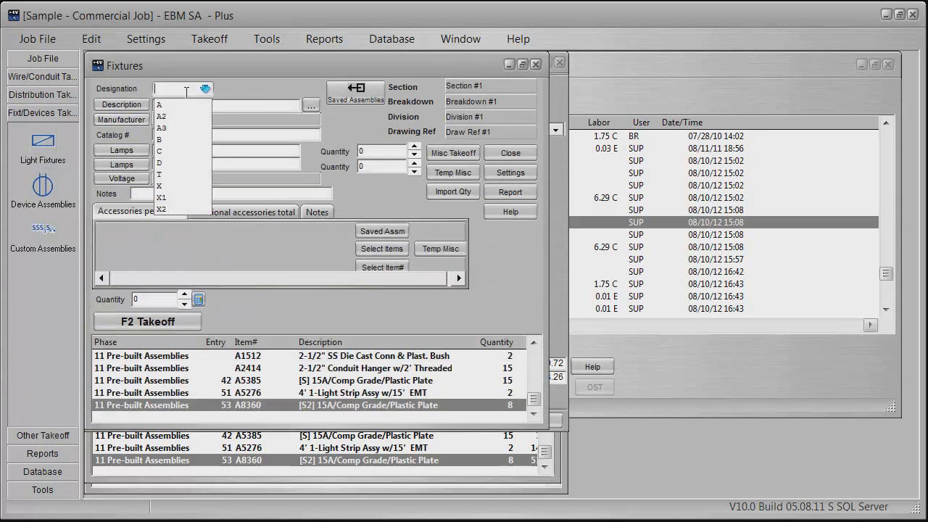
left_click(163, 106)
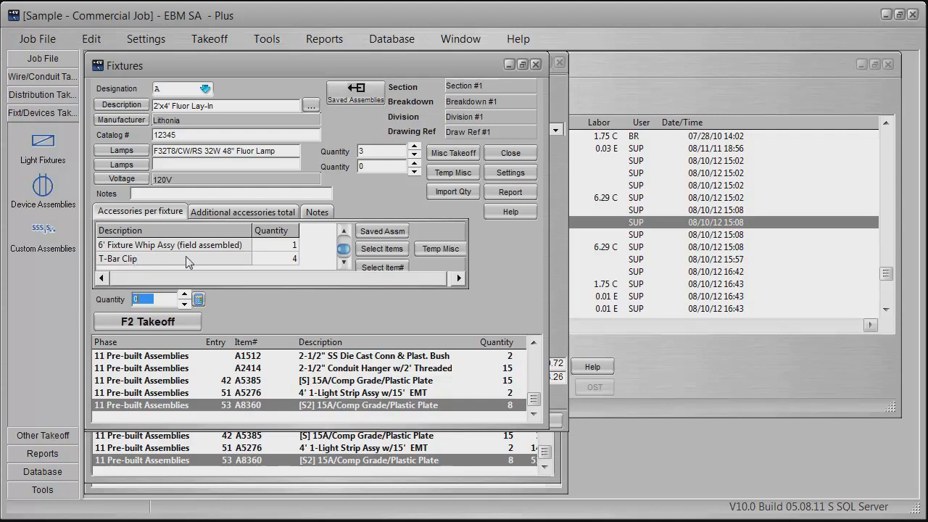
left_click(228, 214)
left_click(160, 213)
- Generate the job's extension spreadsheet by phase and review the items from 01 Raceway, Fittings & Boxes through 02 Wire & Cable
left_click(43, 453)
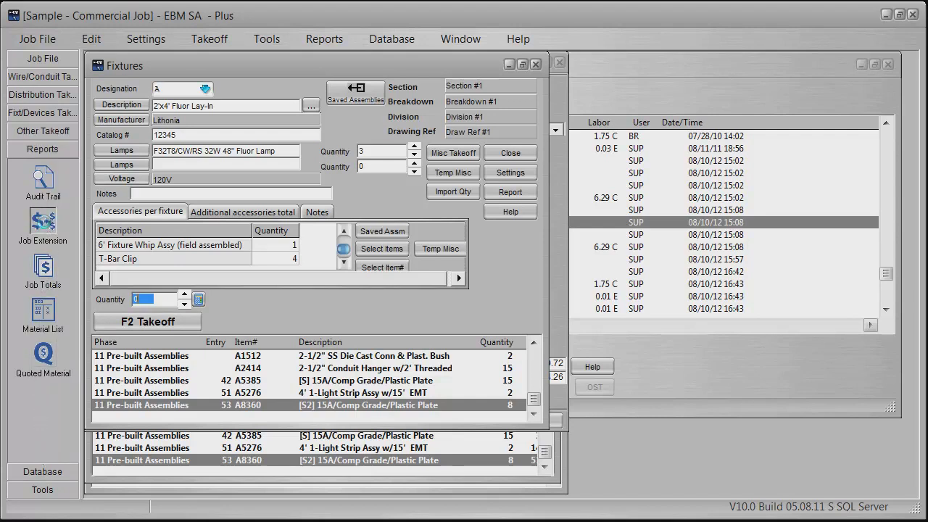
left_click(43, 223)
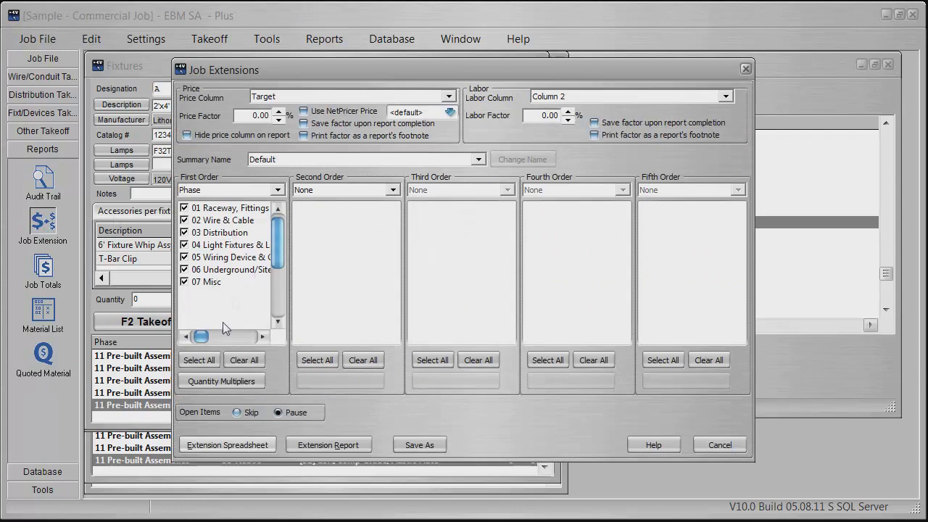
left_click(218, 447)
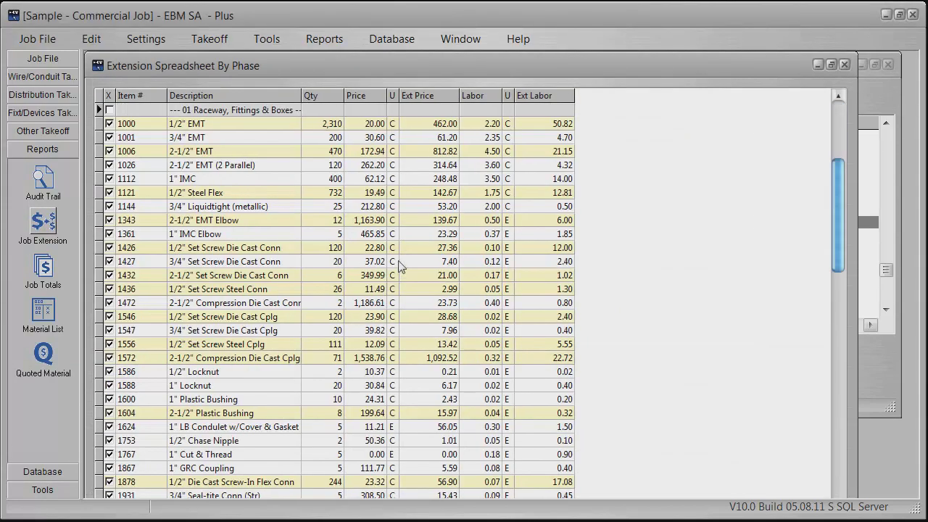
left_click_drag(835, 187, 843, 338)
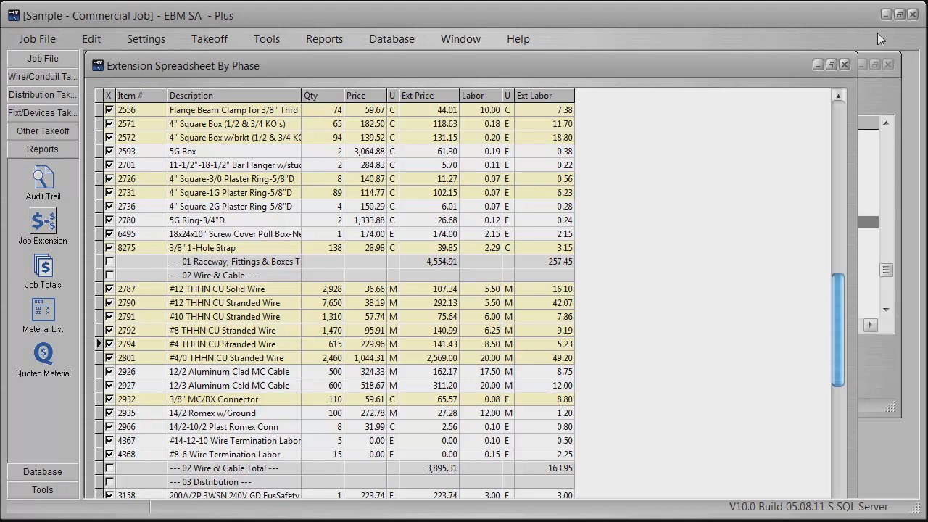
- Bring up the job file management functions
left_click(48, 59)
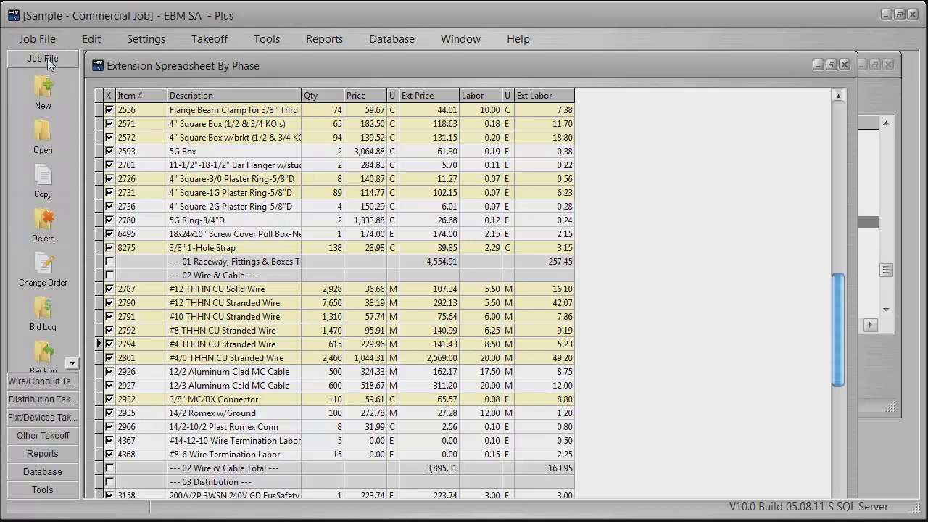